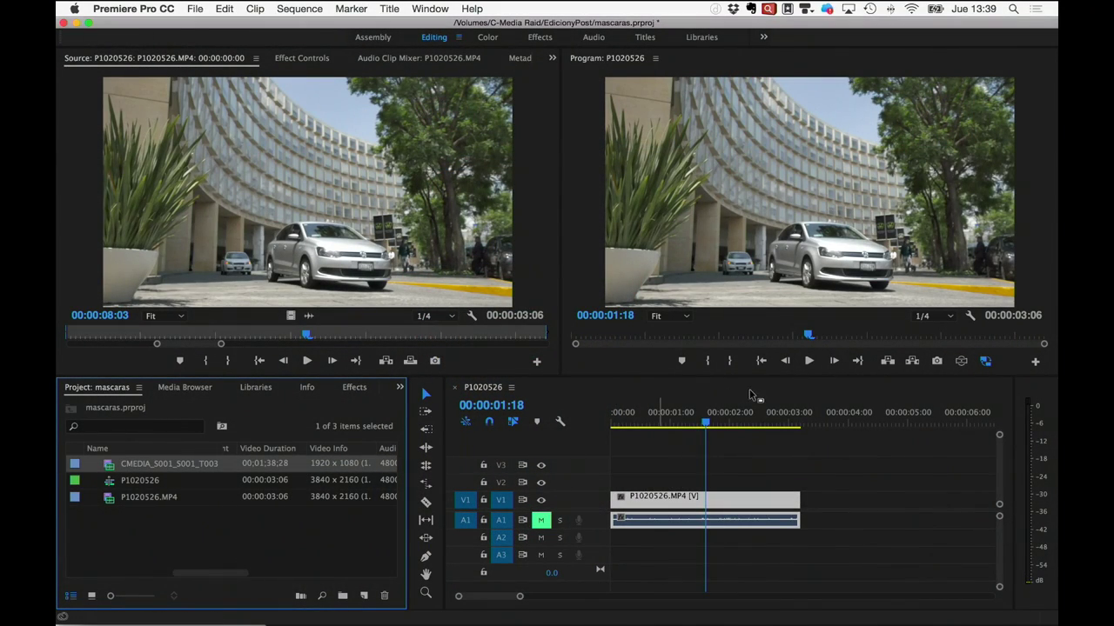
Scrub the playhead back to about 00:00:00:24, with the car in view
{"action": "mouse_move", "coordinate": [670, 414]}
{"action": "left_mouse_down"}
{"action": "mouse_move", "coordinate": [624, 424]}
{"action": "mouse_move", "coordinate": [755, 403]}
{"action": "mouse_move", "coordinate": [593, 411]}
{"action": "mouse_move", "coordinate": [722, 428]}
{"action": "mouse_move", "coordinate": [658, 433]}
{"action": "left_mouse_up"}
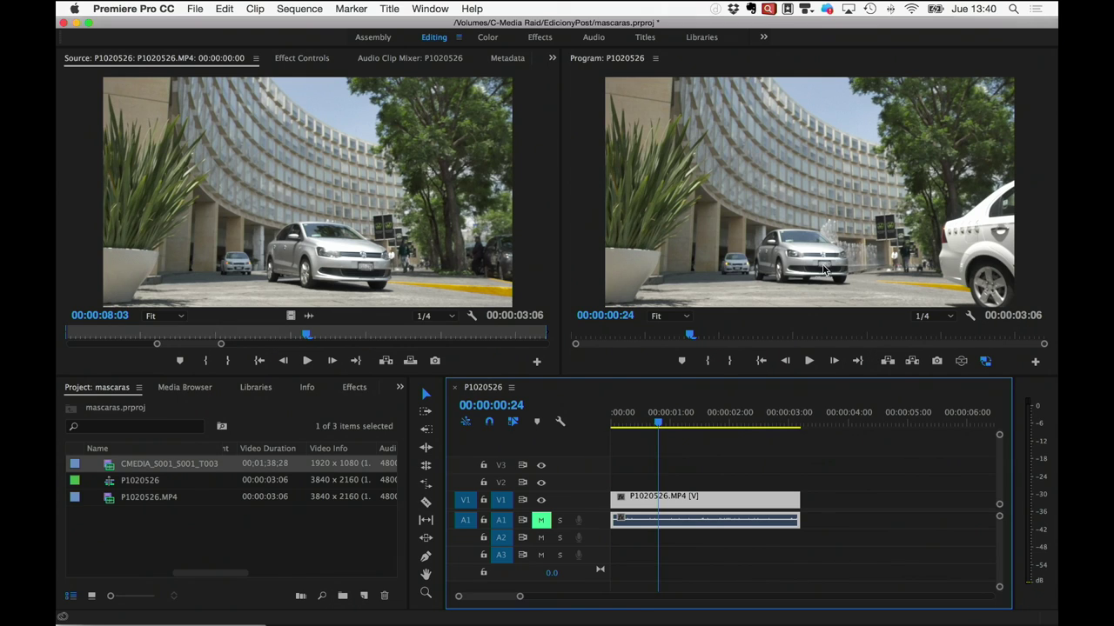
Set the Program monitor zoom to 100% and frame the car's front and licence plate
{"action": "left_click", "coordinate": [683, 315]}
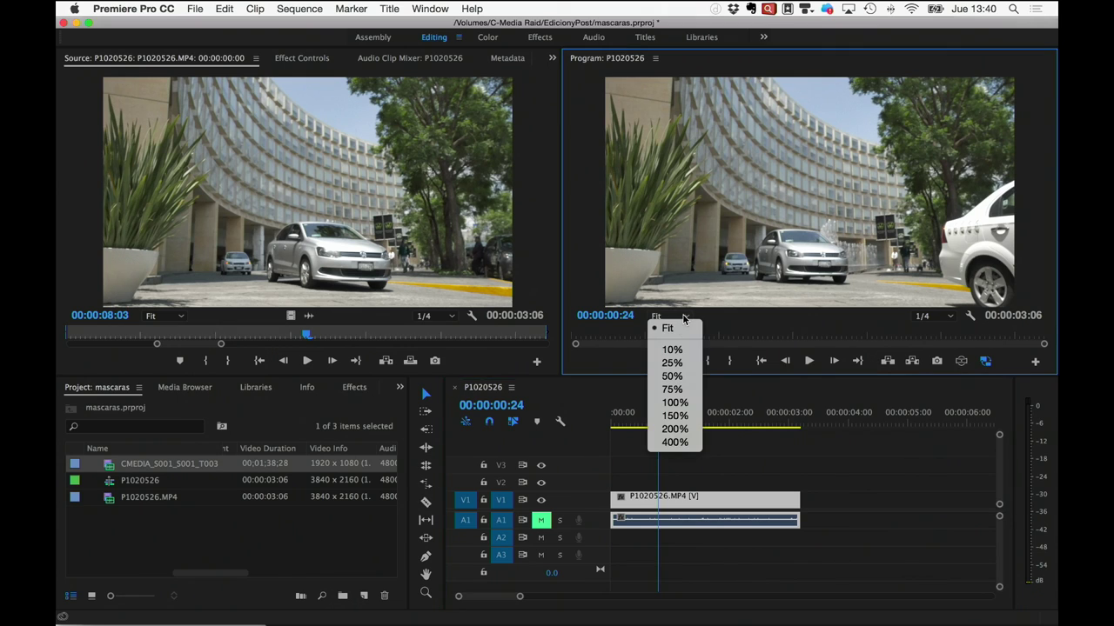
{"action": "left_click", "coordinate": [678, 403]}
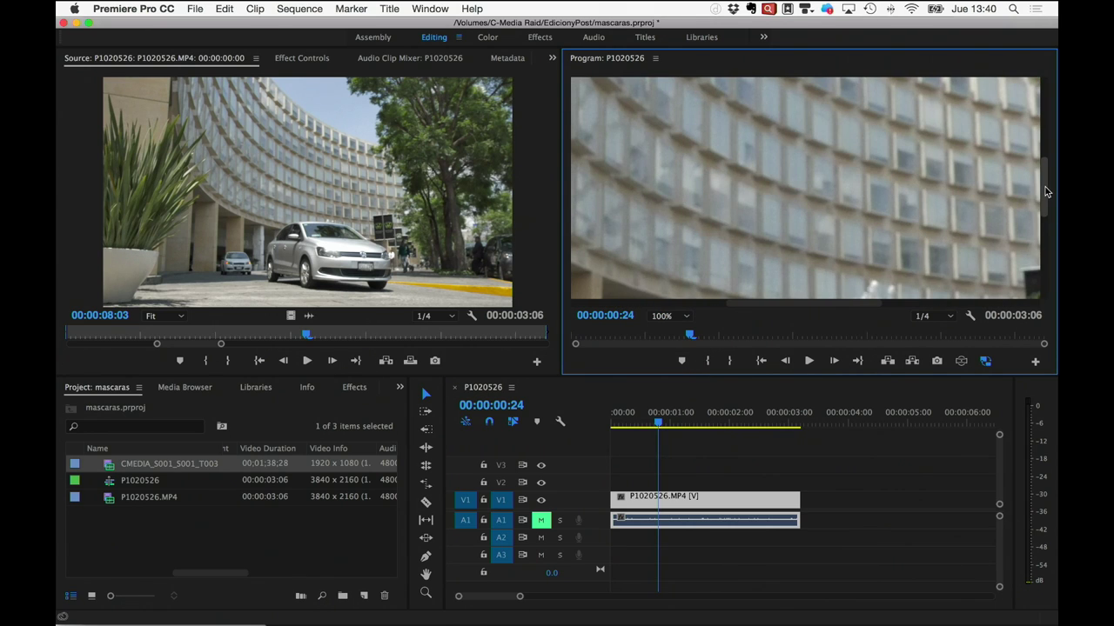
{"action": "left_click_drag", "start_coordinate": [1047, 213], "coordinate": [1046, 242]}
{"action": "scroll", "coordinate": [994, 241], "scroll_direction": "down", "scroll_amount": 5}
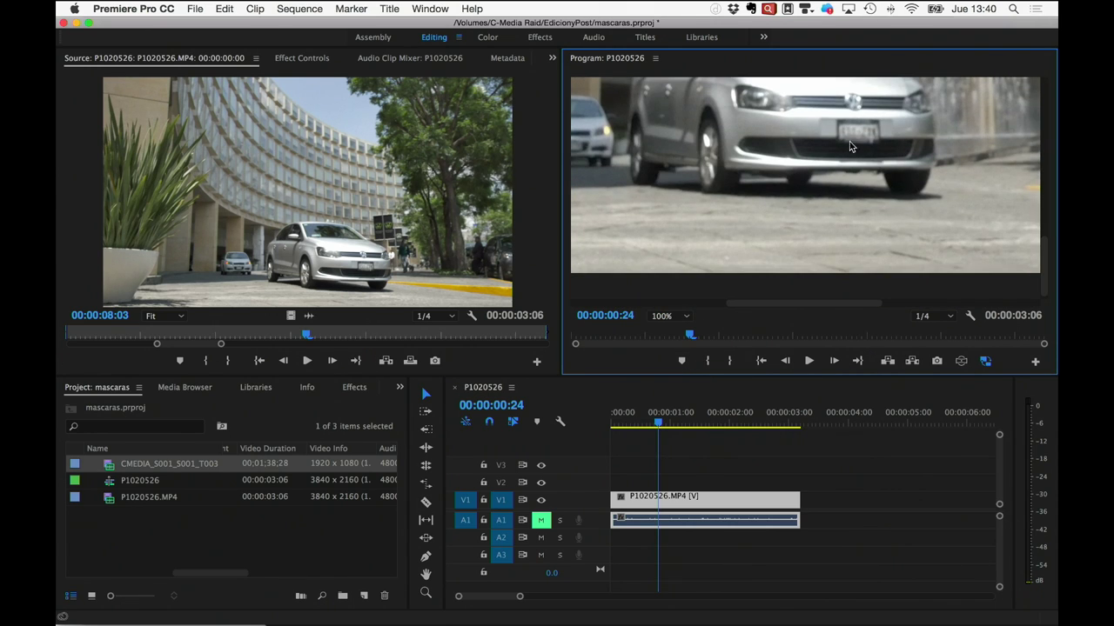
Scrub through the shot back toward the clip start, then bring up the Effects panel
{"action": "mouse_move", "coordinate": [690, 336]}
{"action": "left_mouse_down"}
{"action": "mouse_move", "coordinate": [727, 341]}
{"action": "mouse_move", "coordinate": [680, 341]}
{"action": "left_mouse_up"}
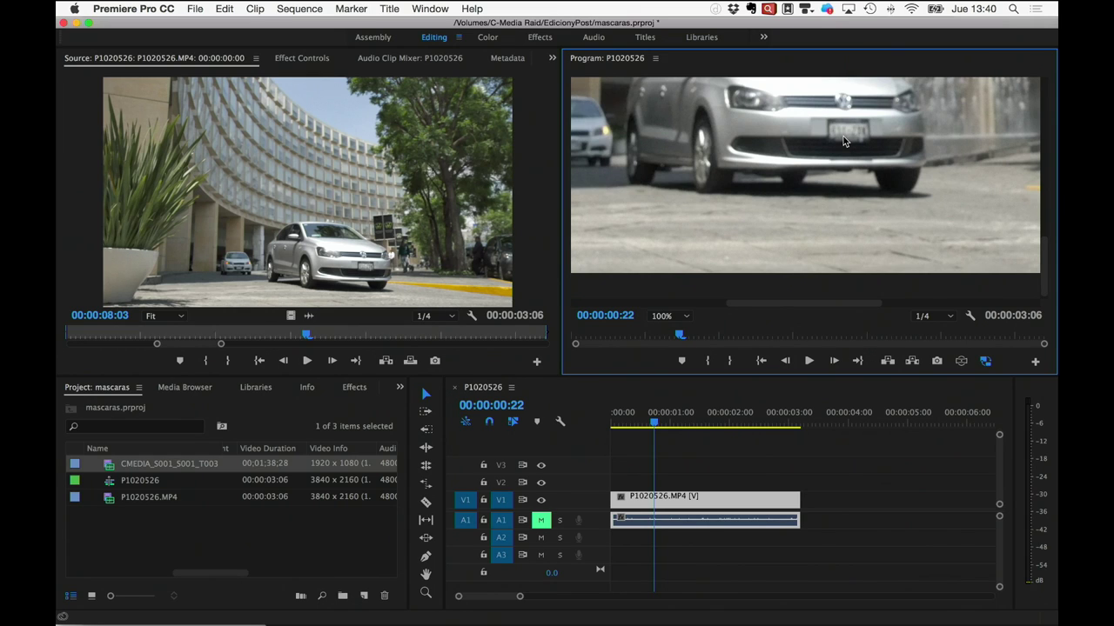
{"action": "left_click_drag", "start_coordinate": [679, 336], "coordinate": [574, 339]}
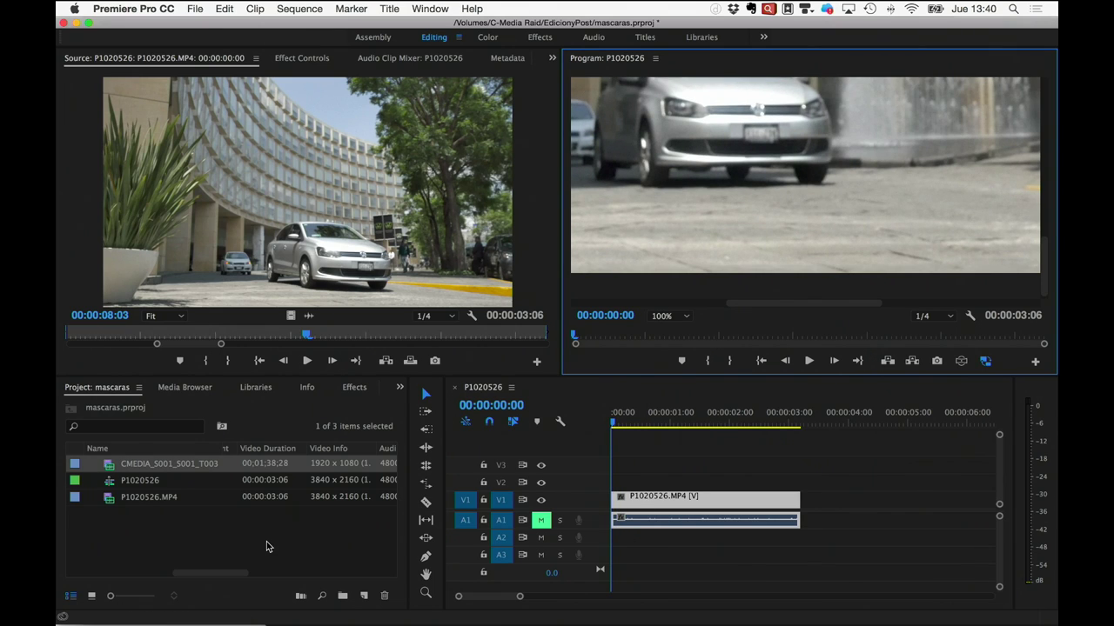
{"action": "left_click", "coordinate": [357, 388]}
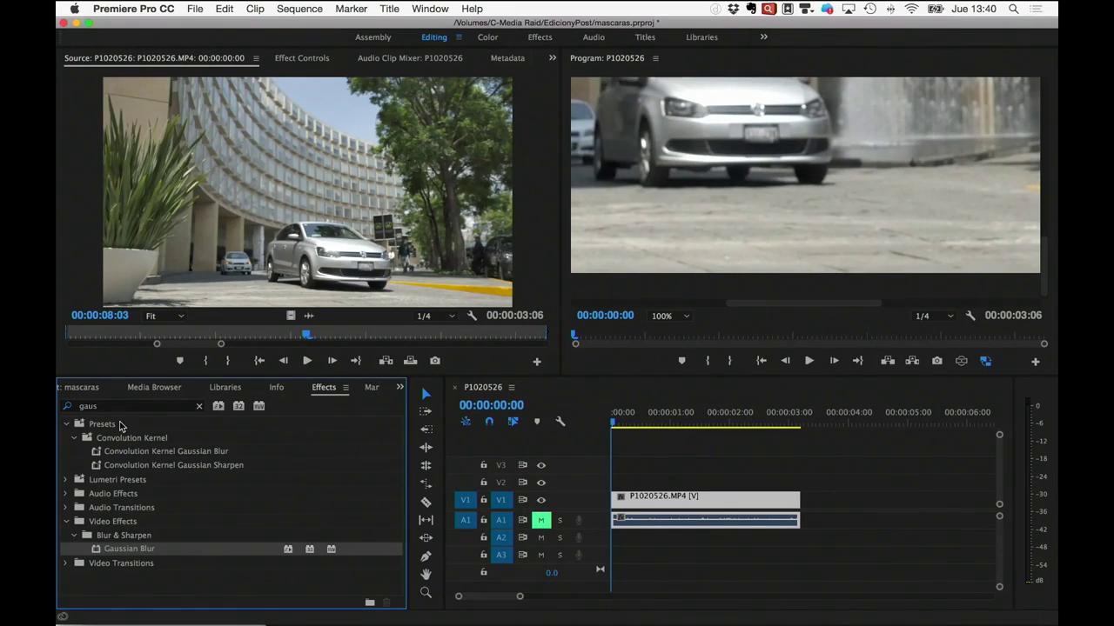
Search the Effects panel for 'blur' and drop Gaussian Blur onto the car clip on V1
{"action": "left_click", "coordinate": [128, 408]}
{"action": "key", "text": "BackSpace"}
{"action": "key", "text": "BackSpace"}
{"action": "key", "text": "BackSpace"}
{"action": "type", "text": "blur"}
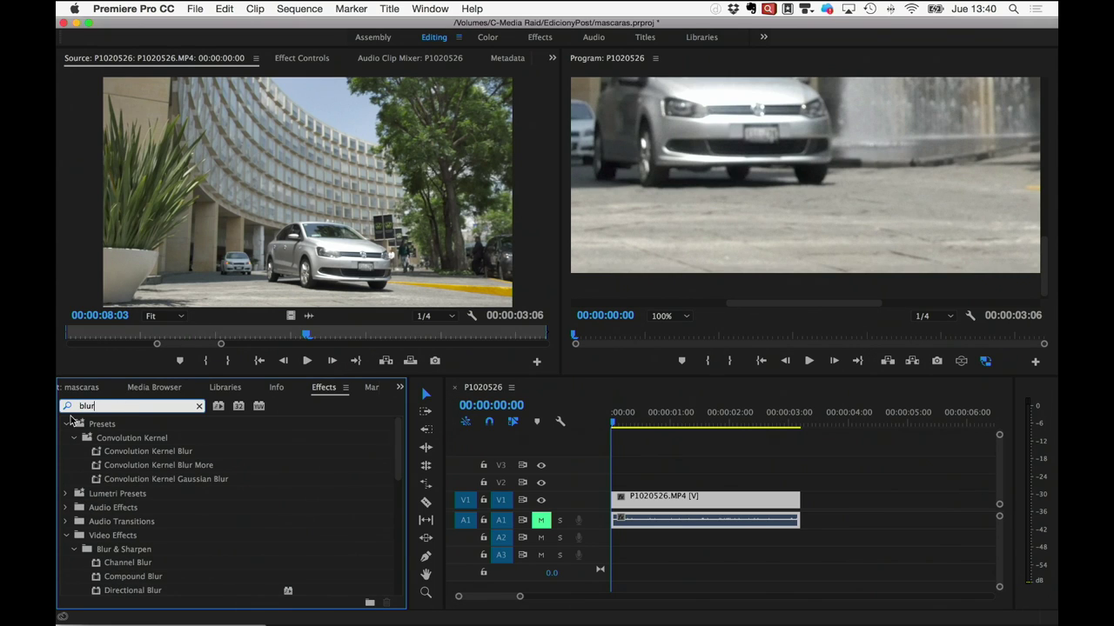
{"action": "mouse_move", "coordinate": [397, 474]}
{"action": "left_mouse_down"}
{"action": "mouse_move", "coordinate": [397, 537]}
{"action": "mouse_move", "coordinate": [392, 512]}
{"action": "left_mouse_up"}
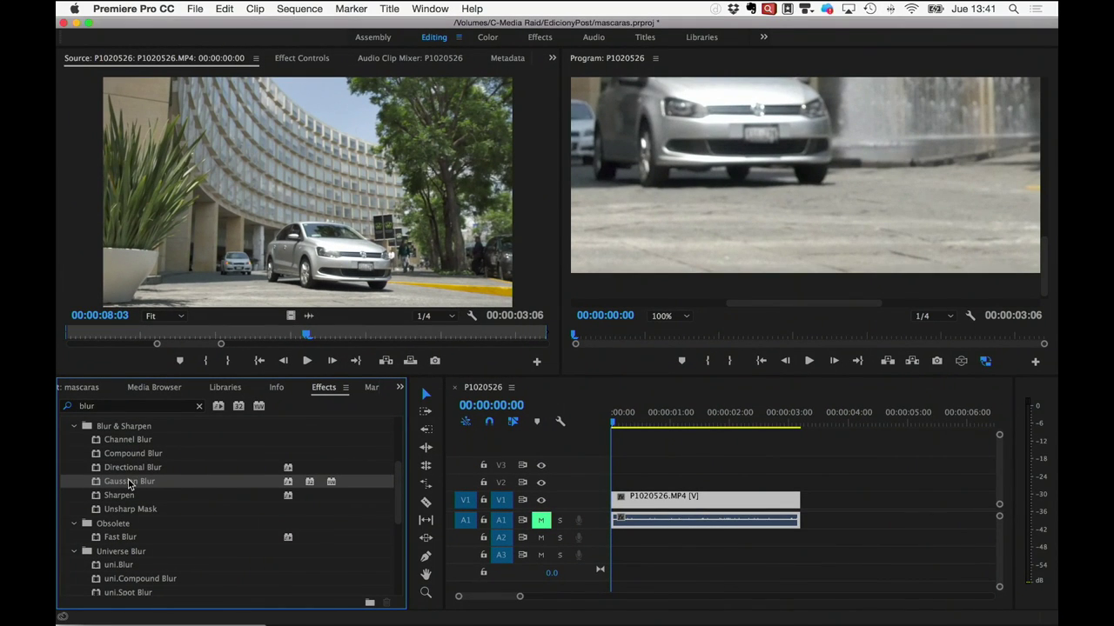
{"action": "mouse_move", "coordinate": [224, 512]}
{"action": "left_mouse_down"}
{"action": "mouse_move", "coordinate": [649, 426]}
{"action": "mouse_move", "coordinate": [656, 499]}
{"action": "left_mouse_up"}
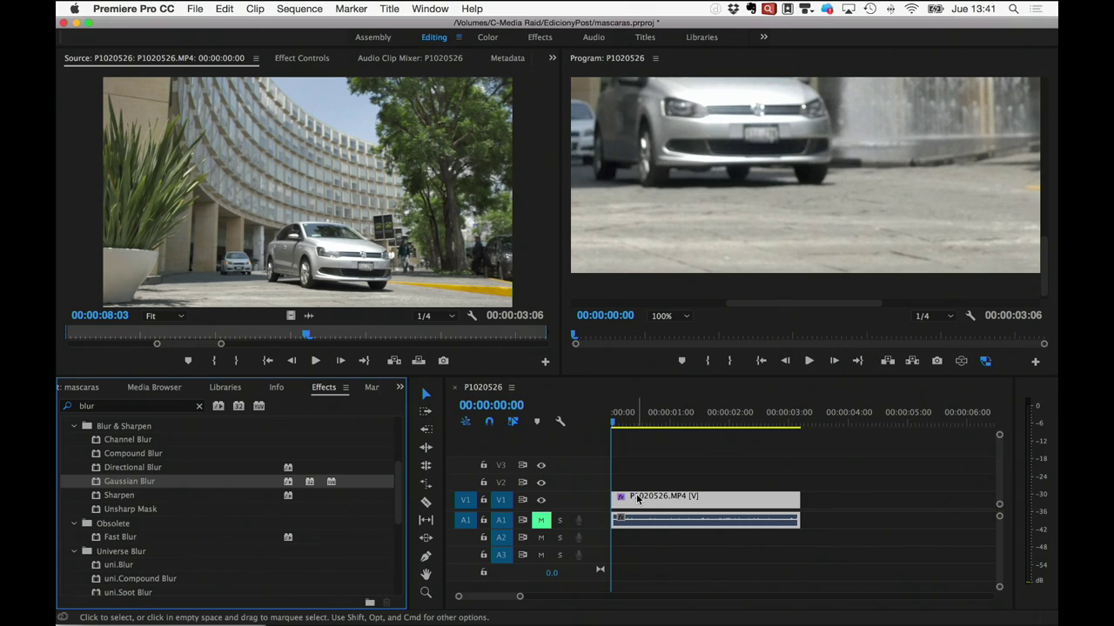
Show the clip's Gaussian Blur in Effect Controls, keeping Blur Dimensions at Horizontal and Vertical
{"action": "double_click", "coordinate": [656, 499]}
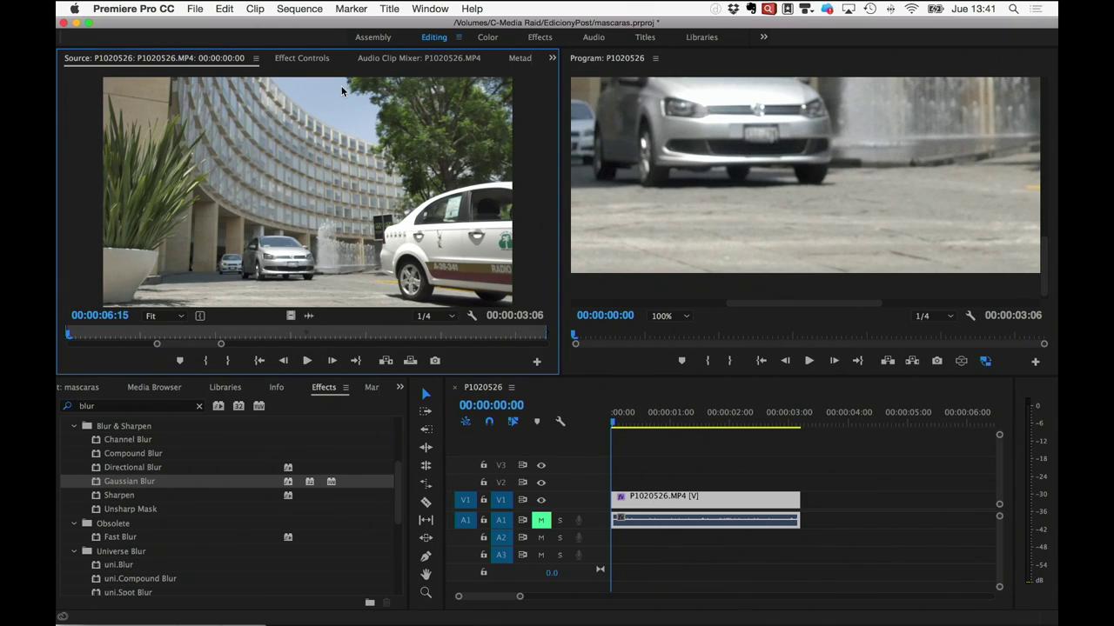
{"action": "left_click", "coordinate": [304, 61]}
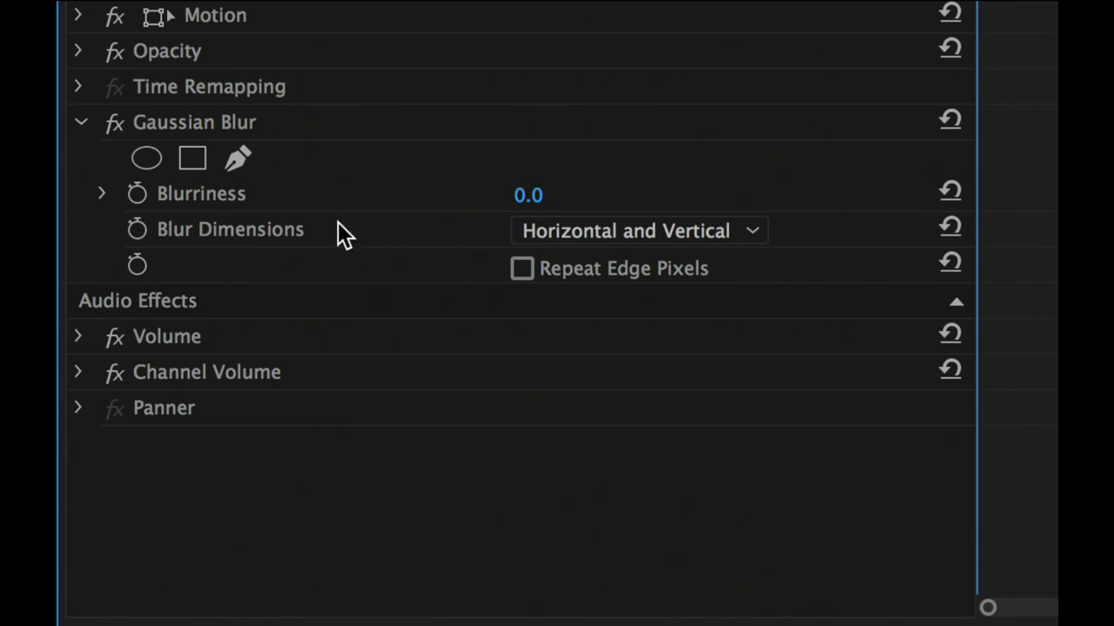
{"action": "left_click", "coordinate": [612, 232]}
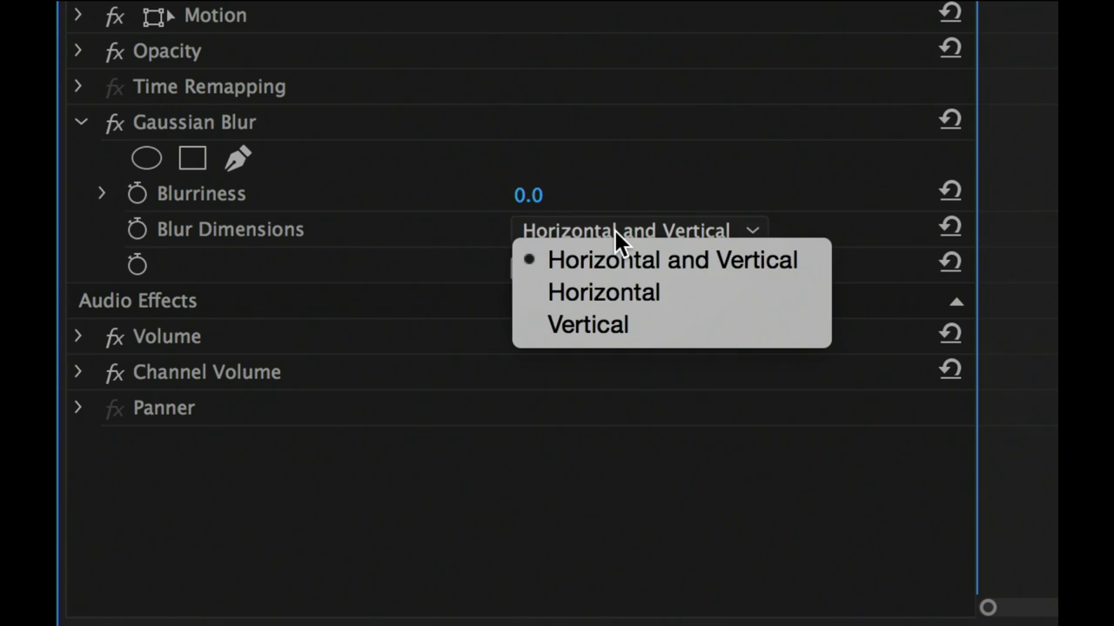
{"action": "left_click", "coordinate": [467, 280]}
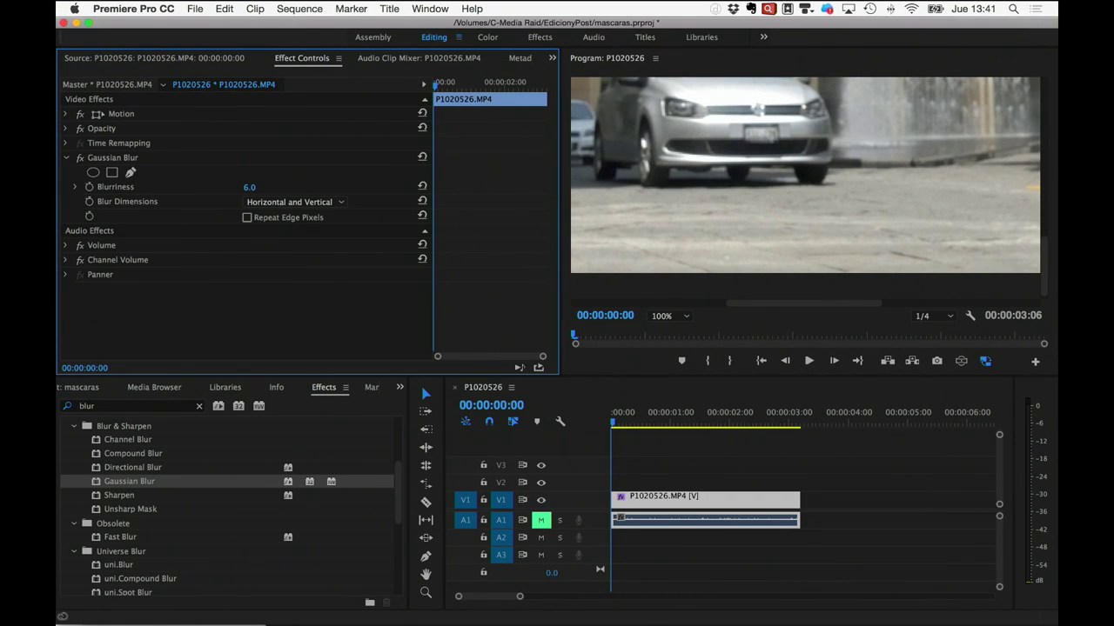
Preview Gaussian Blur at Blurriness 60, then reset Blurriness to 0
{"action": "left_click_drag", "start_coordinate": [250, 187], "coordinate": [282, 177]}
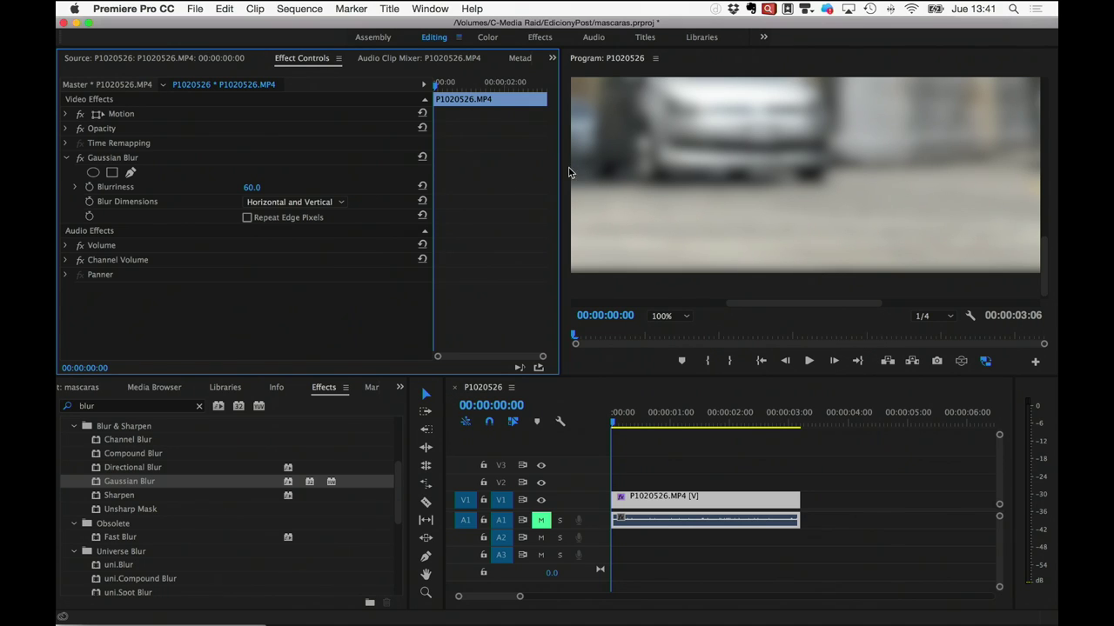
{"action": "left_click", "coordinate": [250, 187]}
{"action": "type", "text": "0"}
{"action": "key", "text": "Return"}
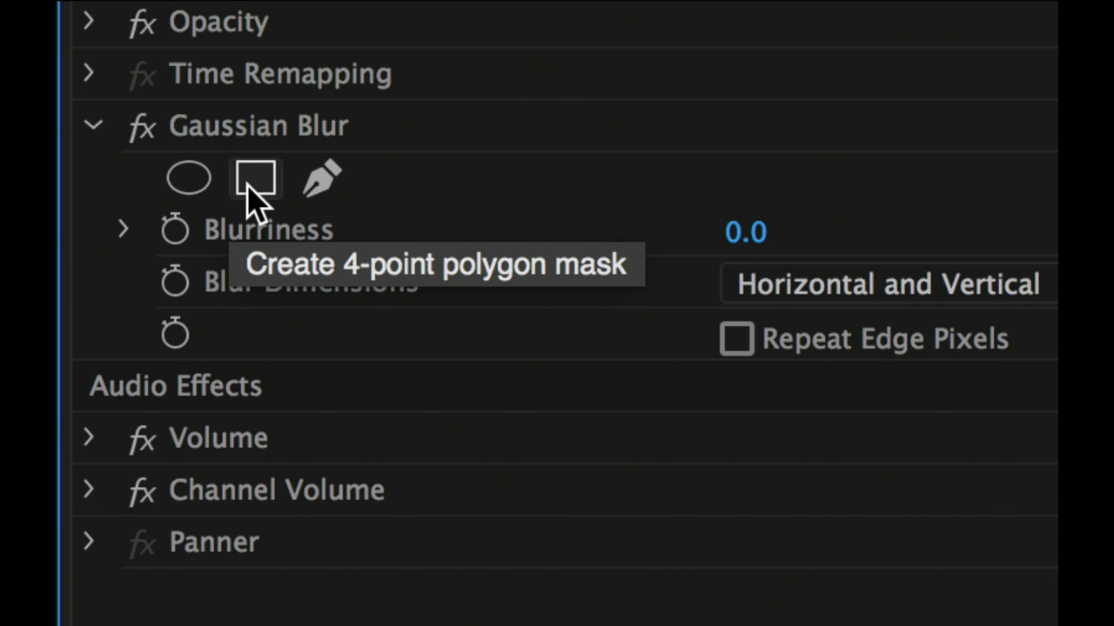
Draw a pen mask on the Gaussian Blur around the car's licence plate
{"action": "left_click", "coordinate": [330, 182]}
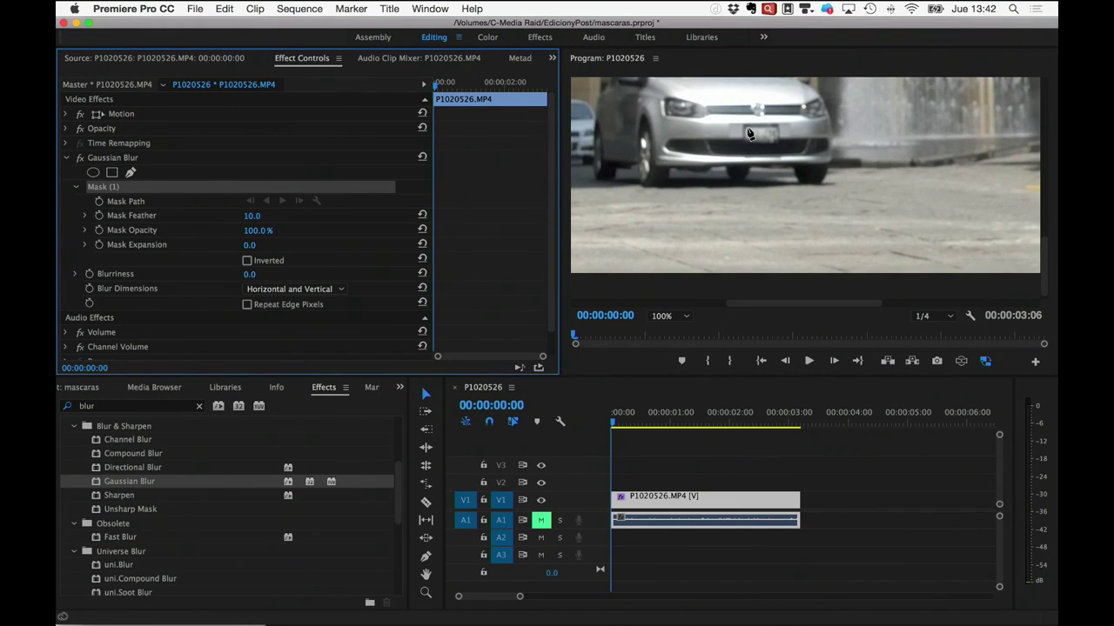
{"action": "left_click", "coordinate": [743, 127]}
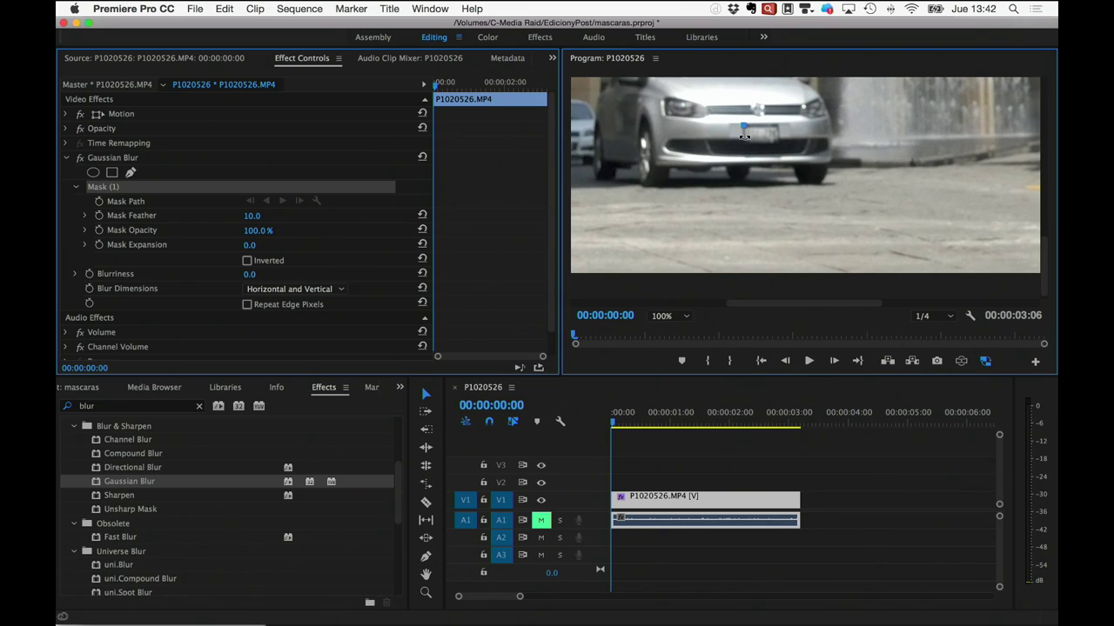
{"action": "left_click", "coordinate": [745, 146]}
{"action": "left_click", "coordinate": [781, 145]}
{"action": "left_click", "coordinate": [744, 128]}
Set Blurriness to 198 and Mask Feather to 35
{"action": "left_click_drag", "start_coordinate": [250, 275], "coordinate": [331, 275]}
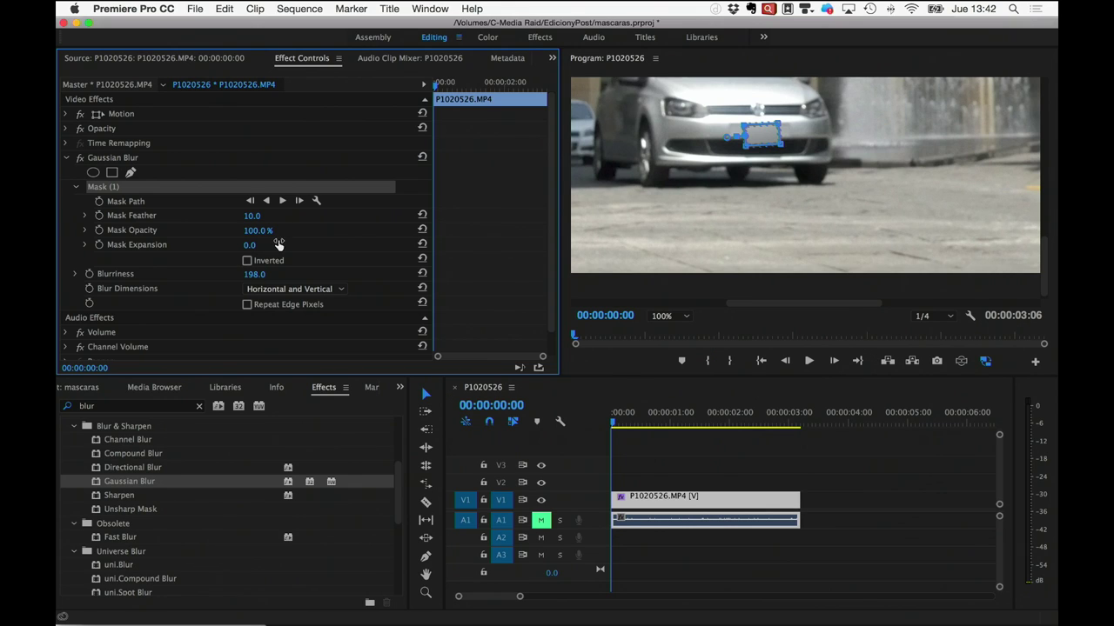
{"action": "left_click_drag", "start_coordinate": [253, 216], "coordinate": [260, 217]}
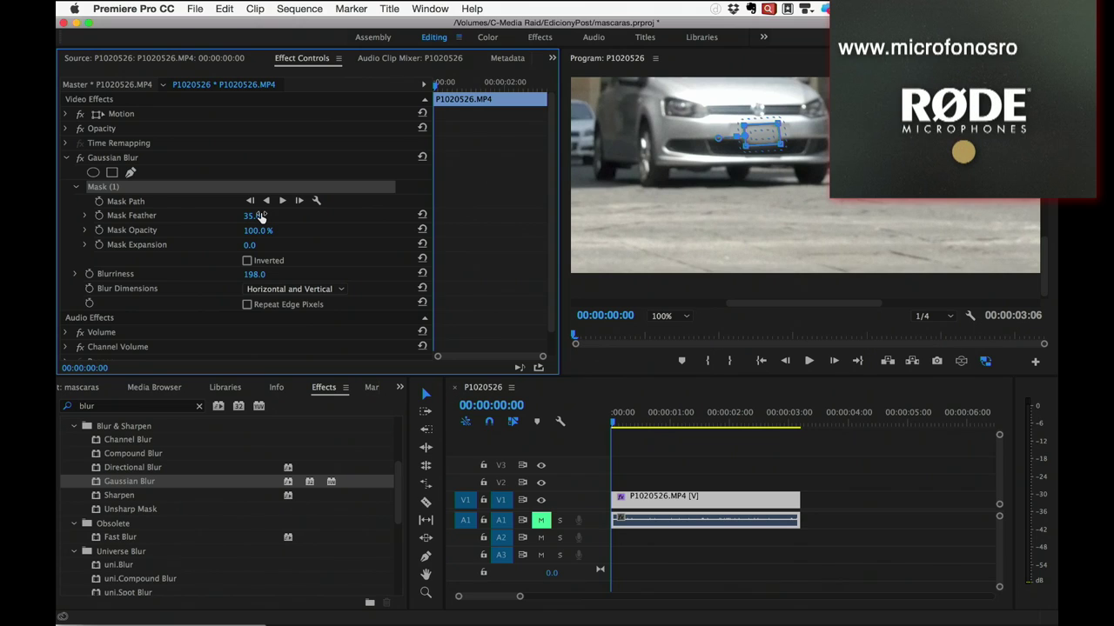
{"action": "left_click", "coordinate": [614, 426]}
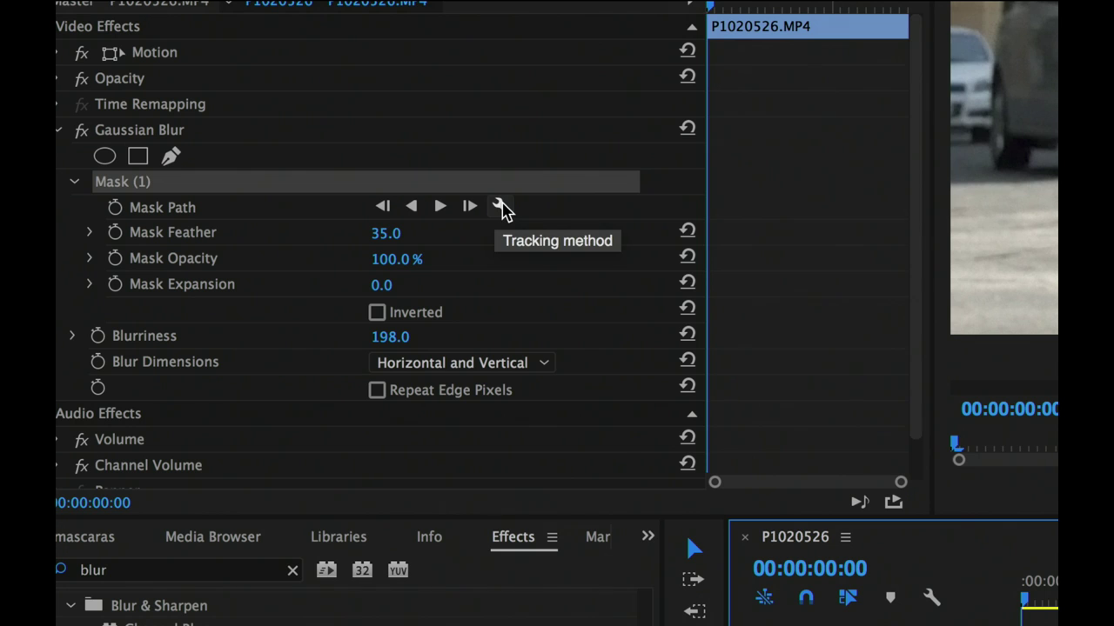
Set the mask tracking method to Position, Scale & Rotation and start tracking forward
{"action": "left_click", "coordinate": [502, 209]}
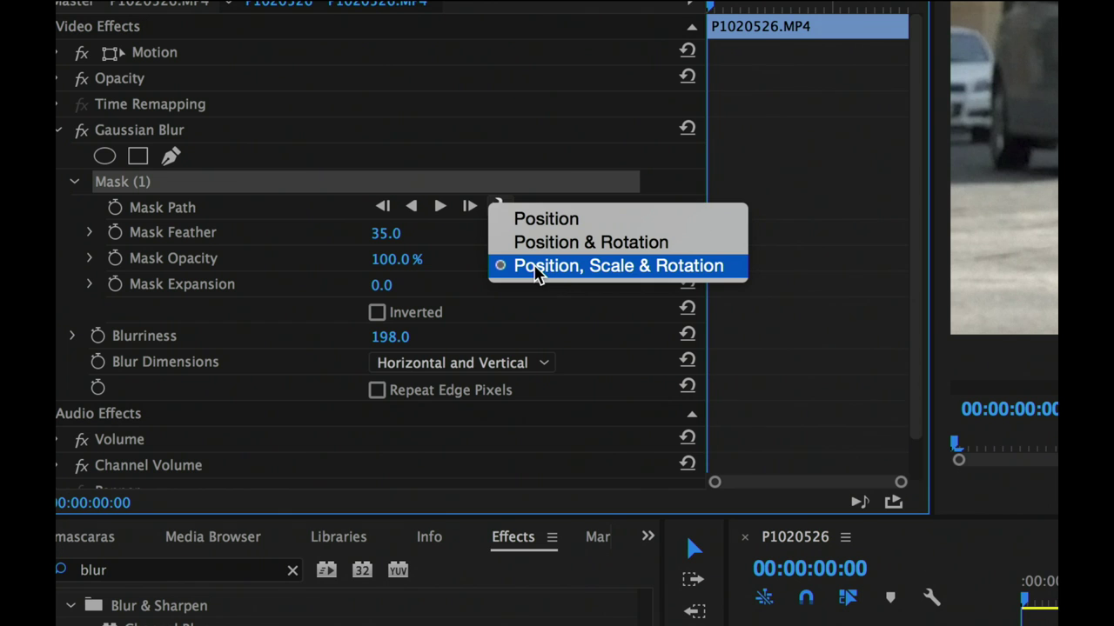
{"action": "left_click", "coordinate": [535, 267]}
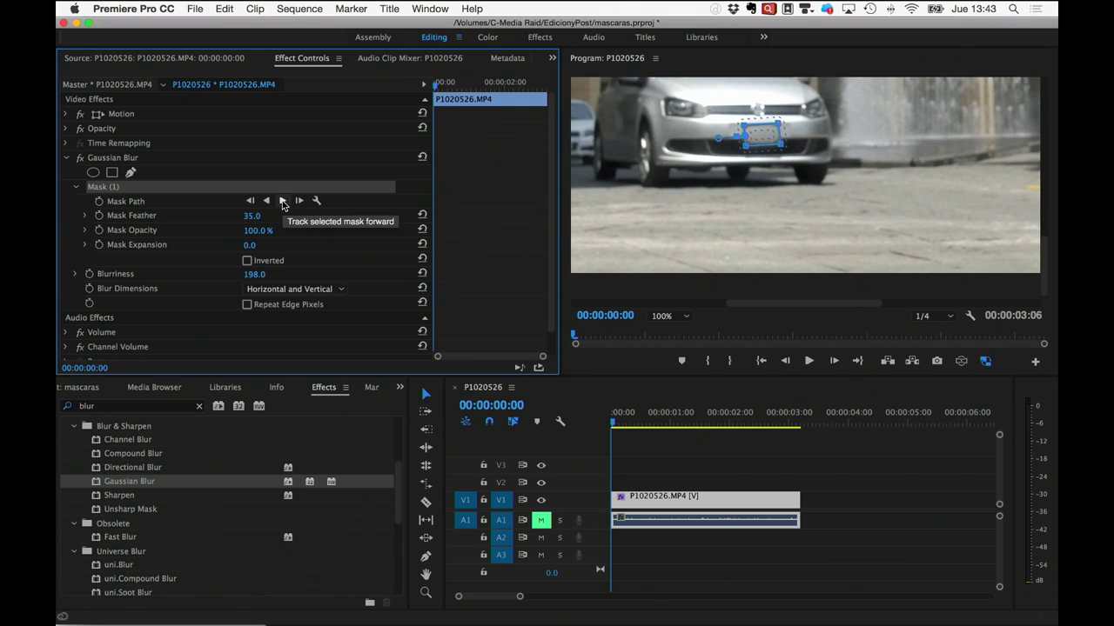
{"action": "left_click", "coordinate": [282, 203]}
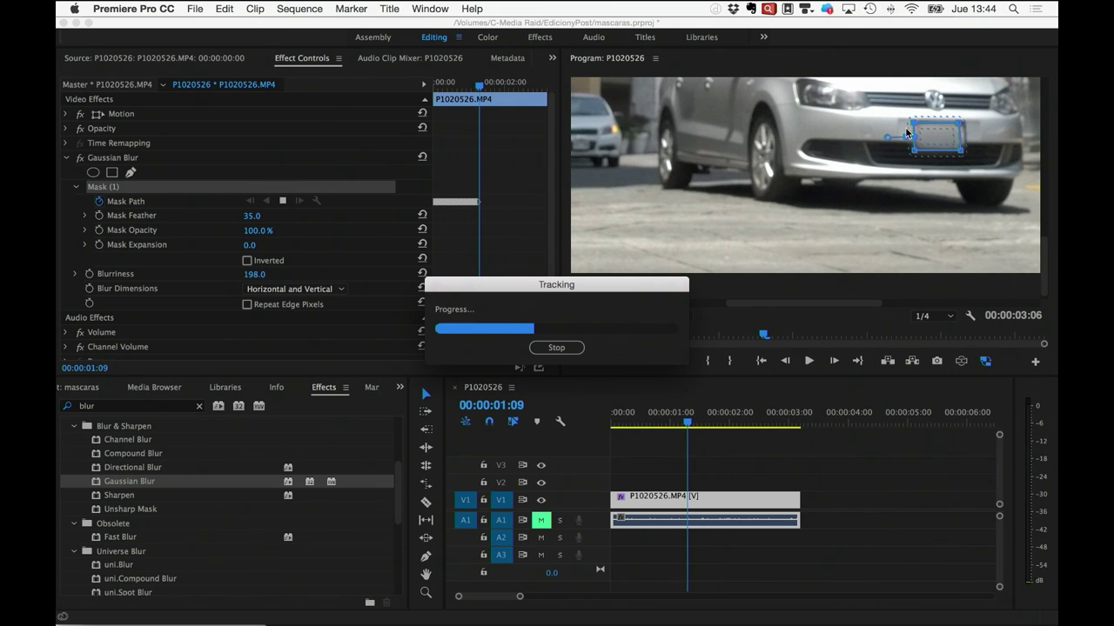
Stop tracking, deselect the clip, and return the playhead to the clip start
{"action": "left_click", "coordinate": [557, 349]}
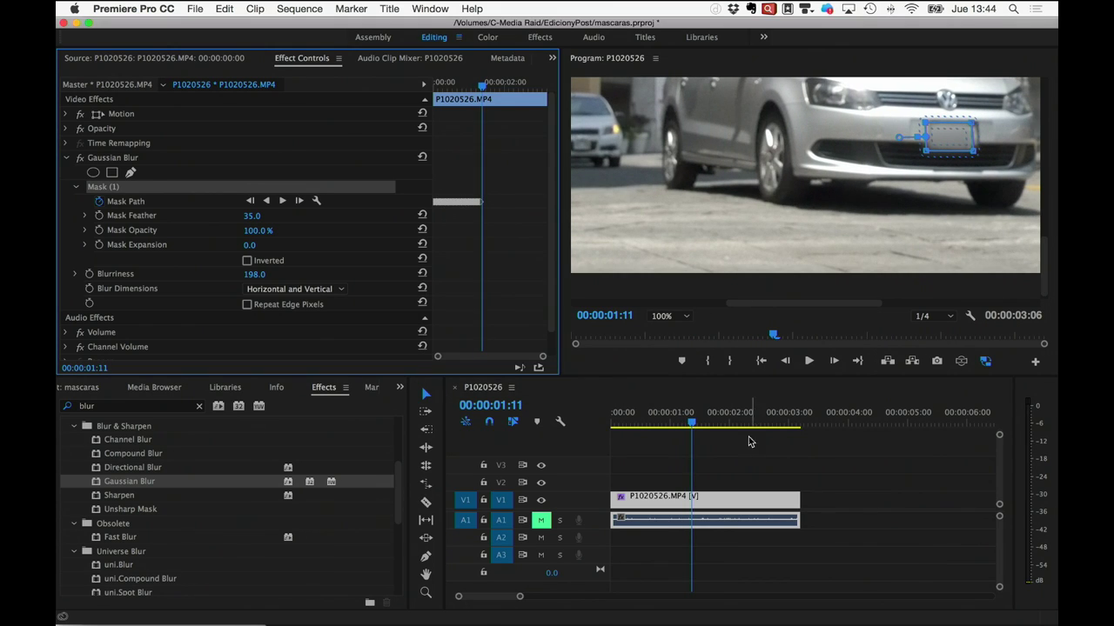
{"action": "left_click", "coordinate": [634, 425]}
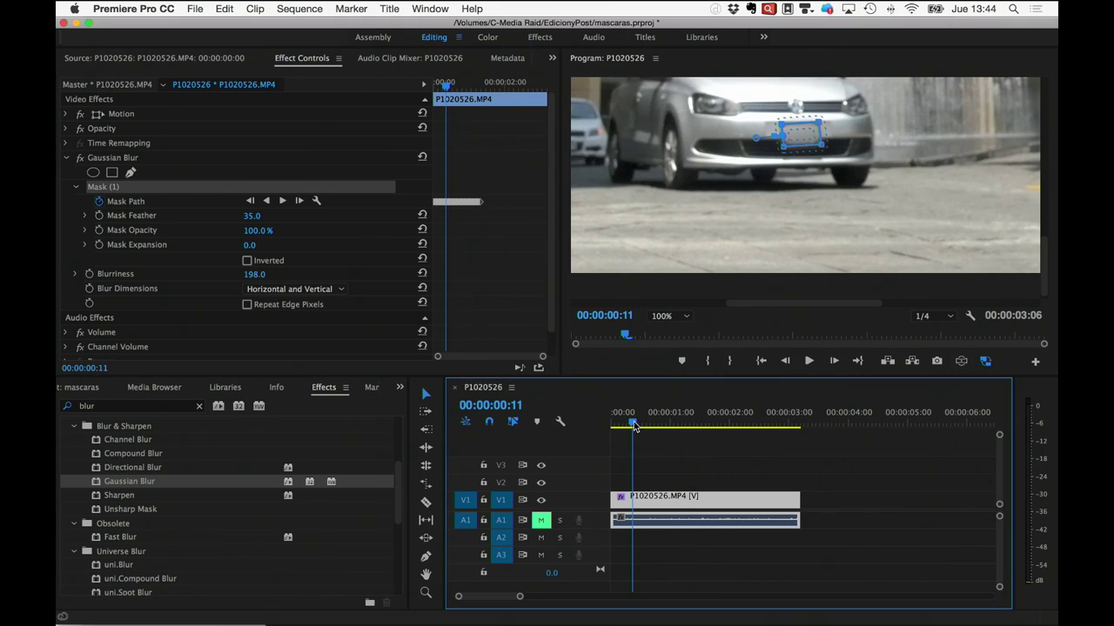
{"action": "left_click", "coordinate": [661, 483]}
{"action": "left_click_drag", "start_coordinate": [632, 423], "coordinate": [592, 425]}
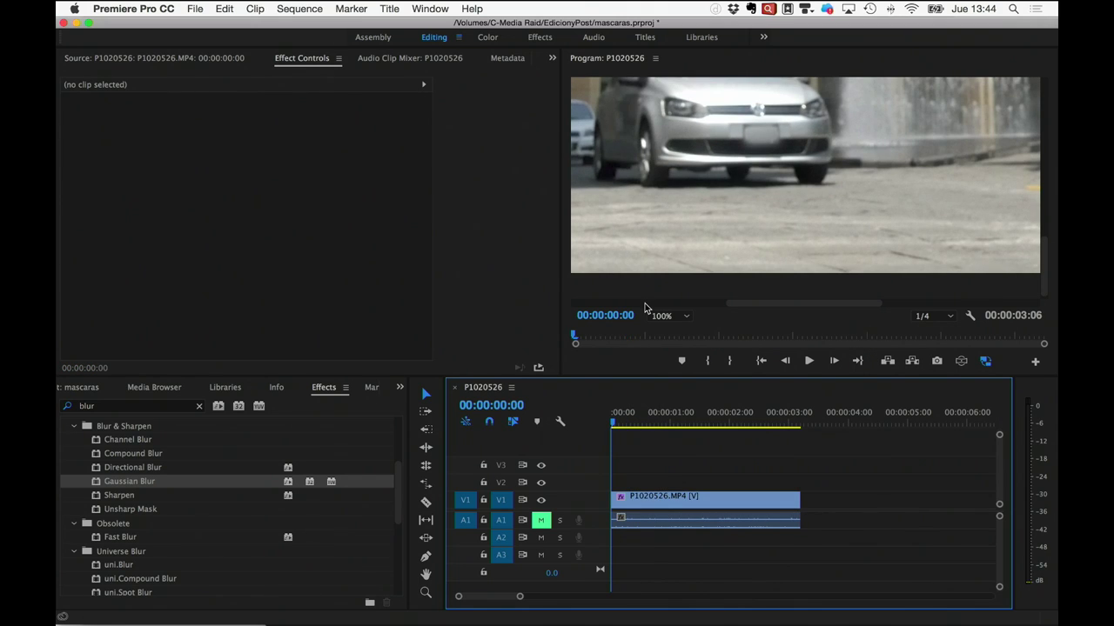
Play back the tracked plate blur, return to the start, and select the clip
{"action": "key", "text": "space"}
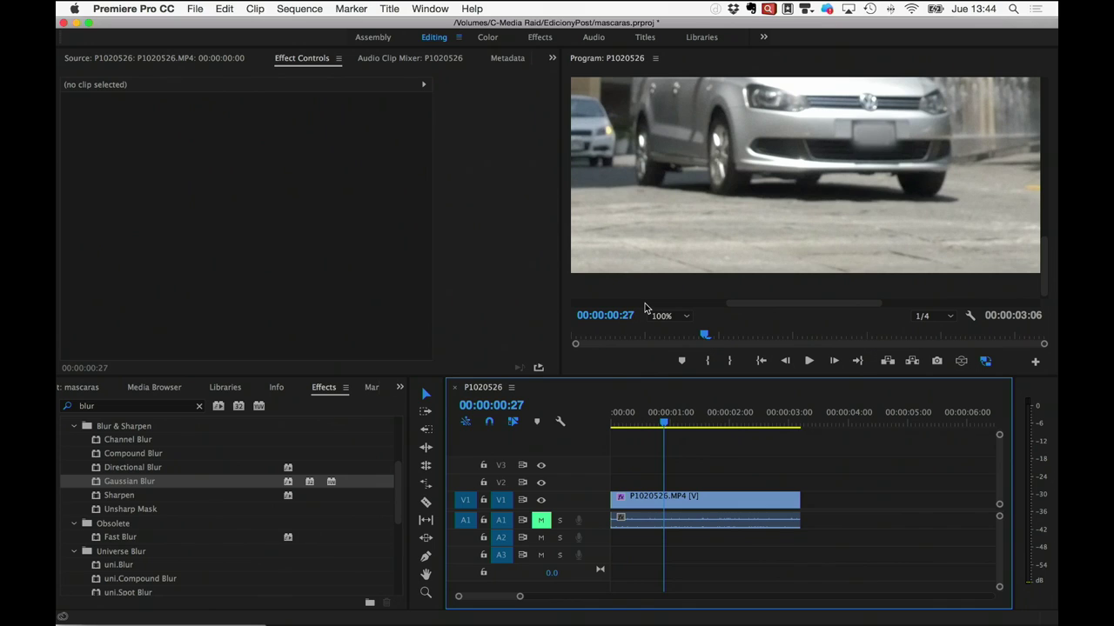
{"action": "left_click_drag", "start_coordinate": [663, 424], "coordinate": [564, 414]}
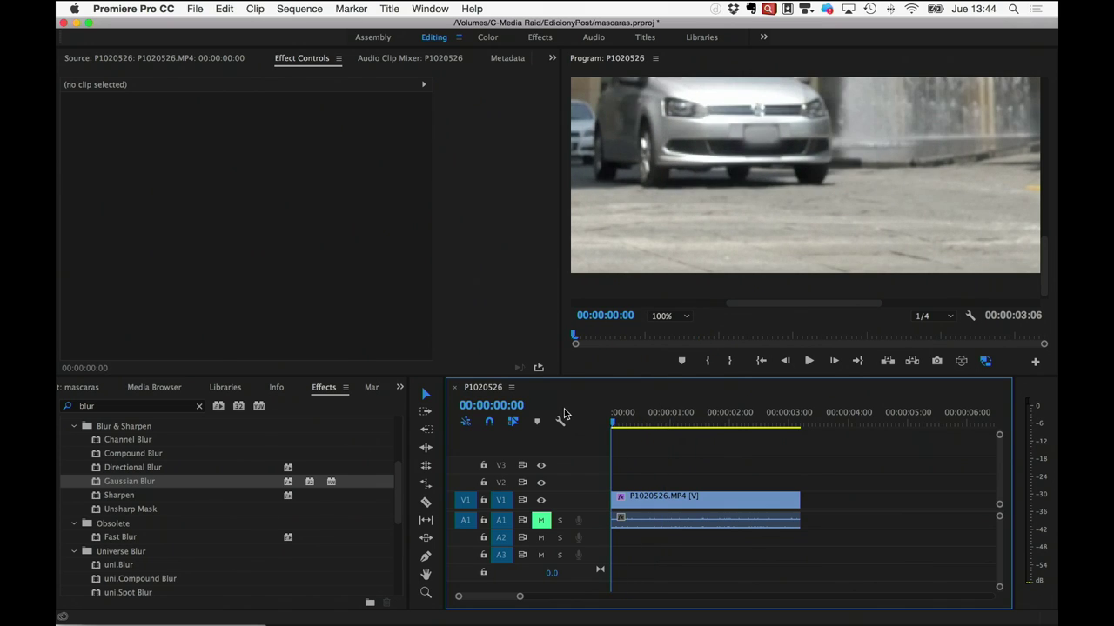
{"action": "left_click", "coordinate": [648, 502]}
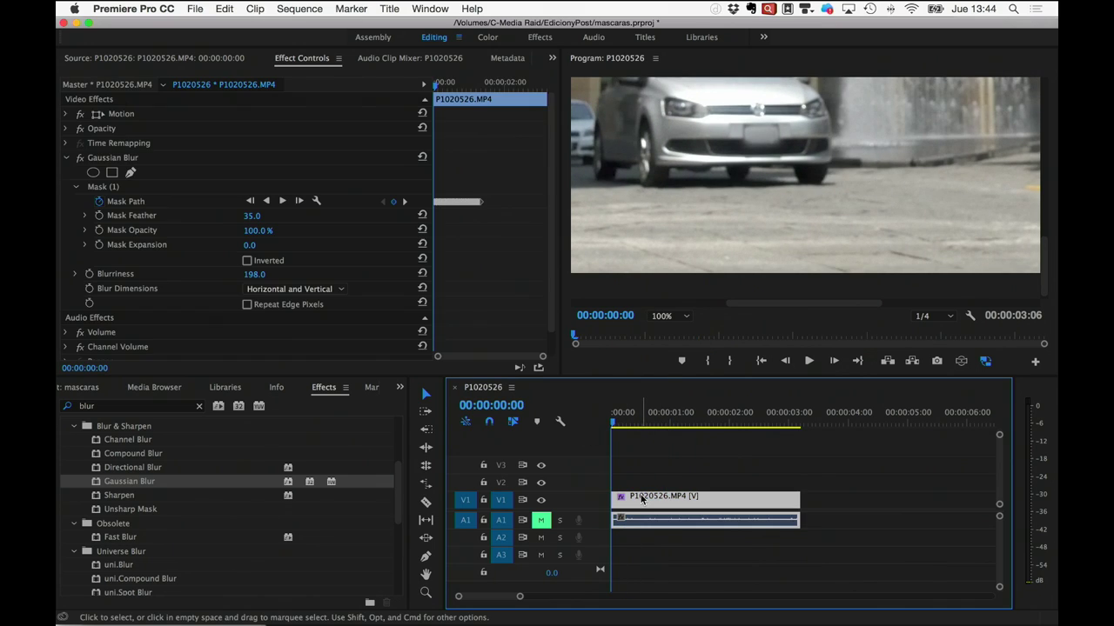
Compare playback with Gaussian Blur off, re-enable it, and return to 00:00:00:00
{"action": "left_click", "coordinate": [79, 158]}
{"action": "key", "text": "space"}
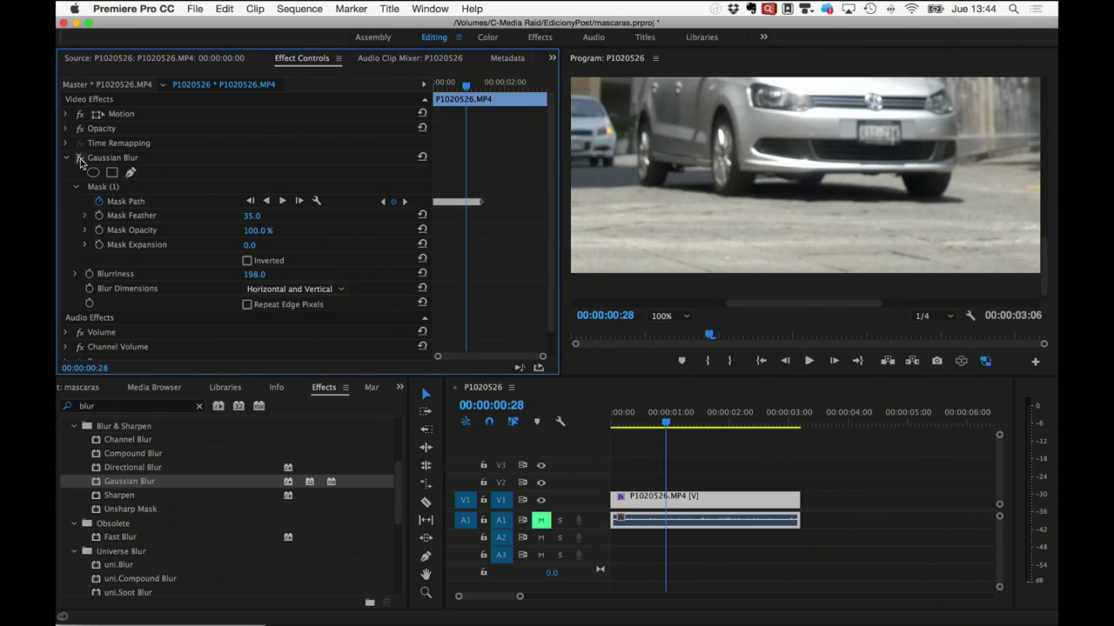
{"action": "left_click", "coordinate": [79, 158]}
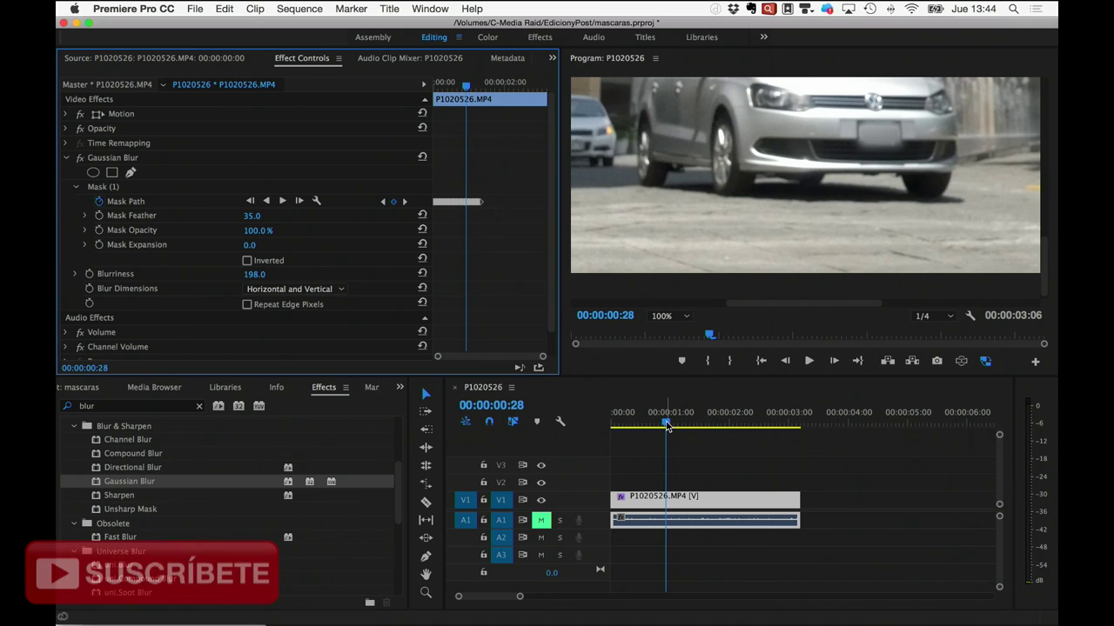
{"action": "left_click", "coordinate": [568, 424]}
{"action": "key", "text": "Home"}
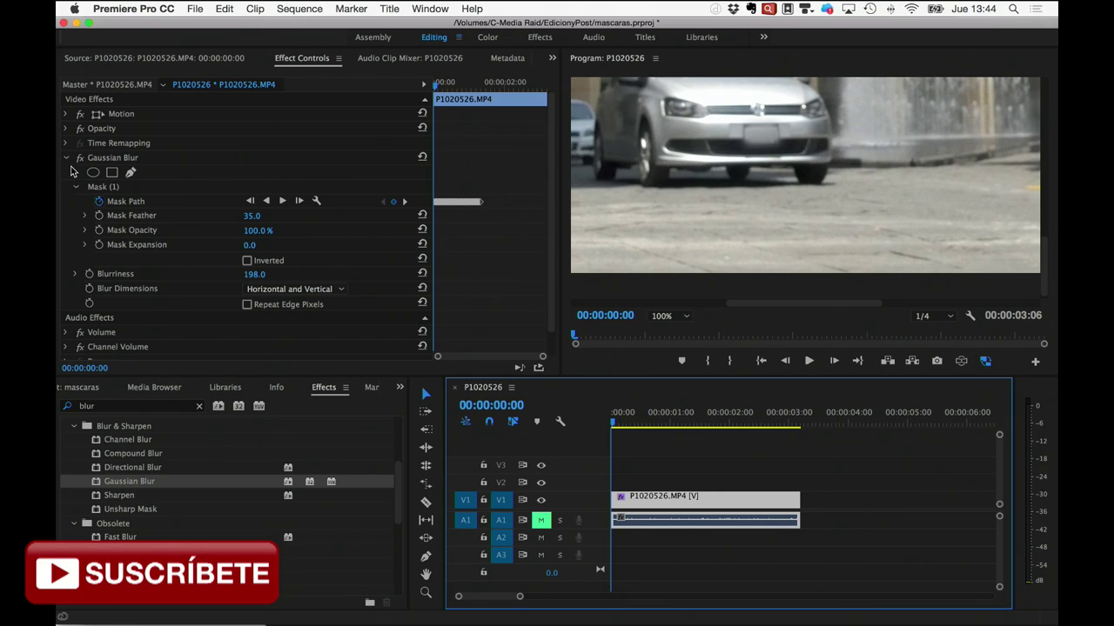
{"action": "left_click", "coordinate": [65, 157]}
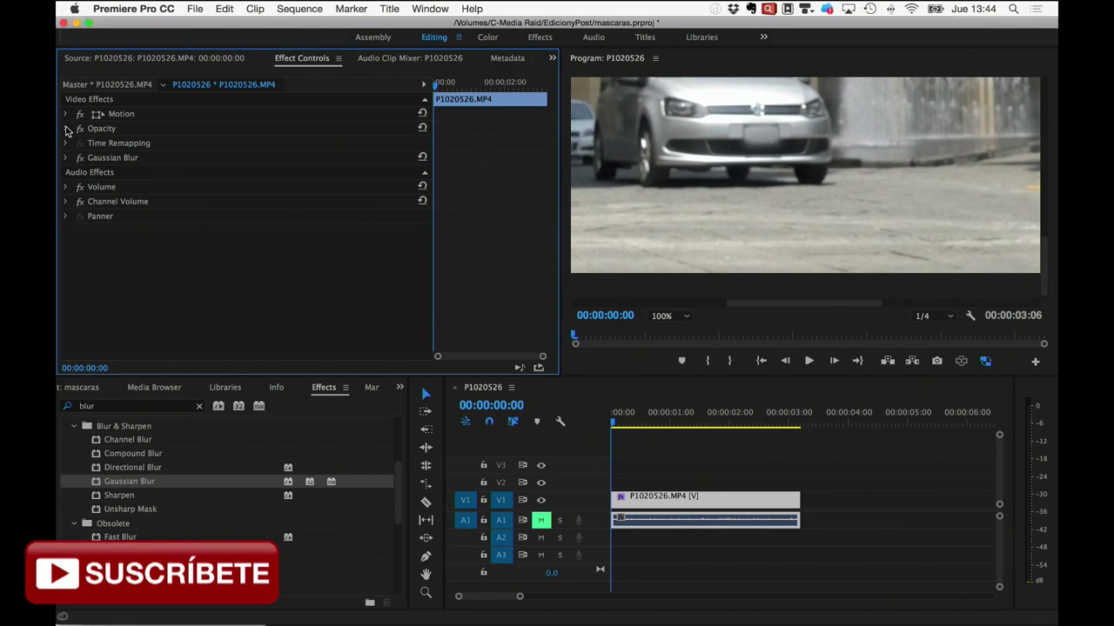
Expand and re-collapse the Opacity settings in Effect Controls
{"action": "left_click", "coordinate": [65, 127]}
{"action": "left_click", "coordinate": [66, 129]}
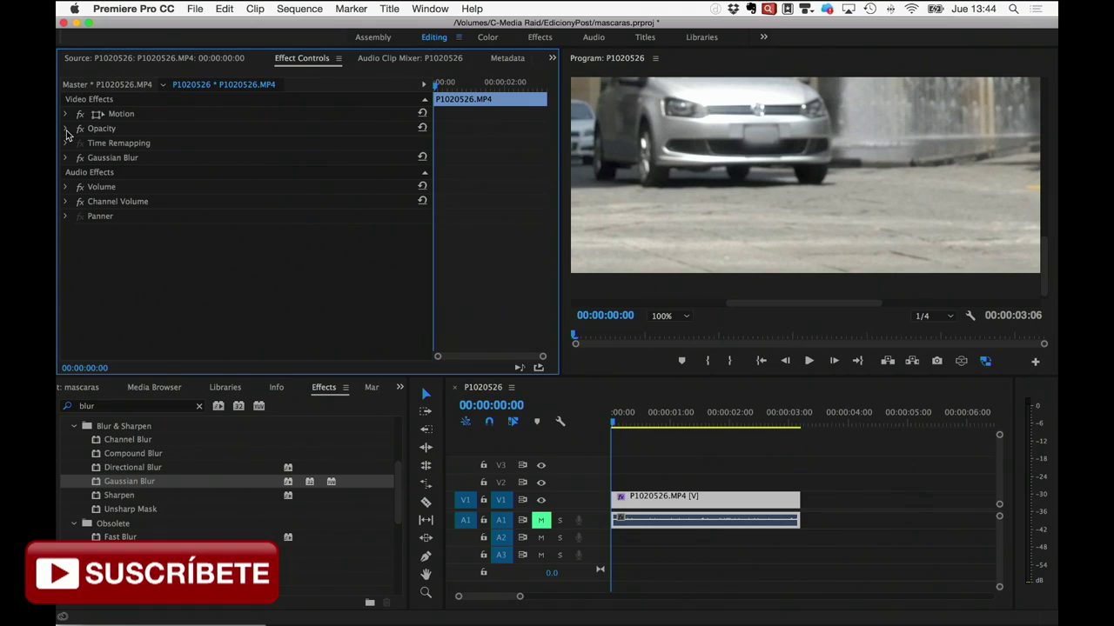